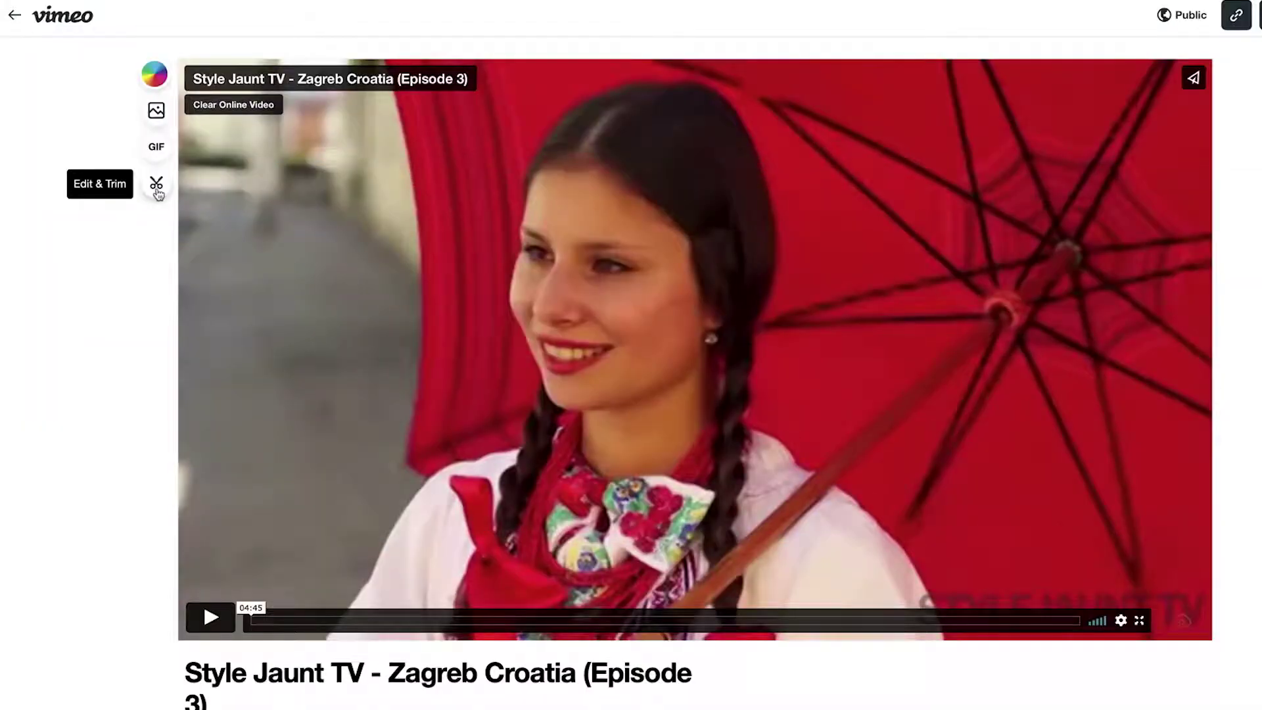
Step: Open a copy of the Zagreb Croatia video in the editor and show its aspect ratio options
left_click(157, 189)
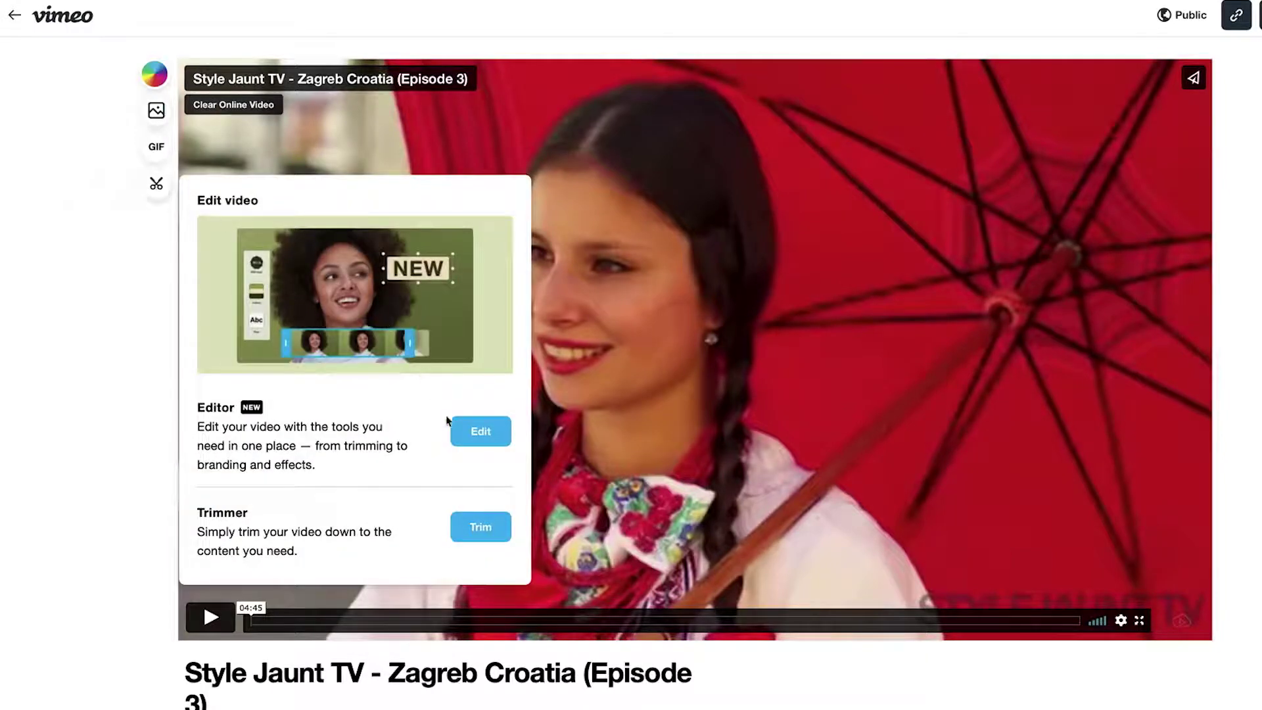
left_click(462, 434)
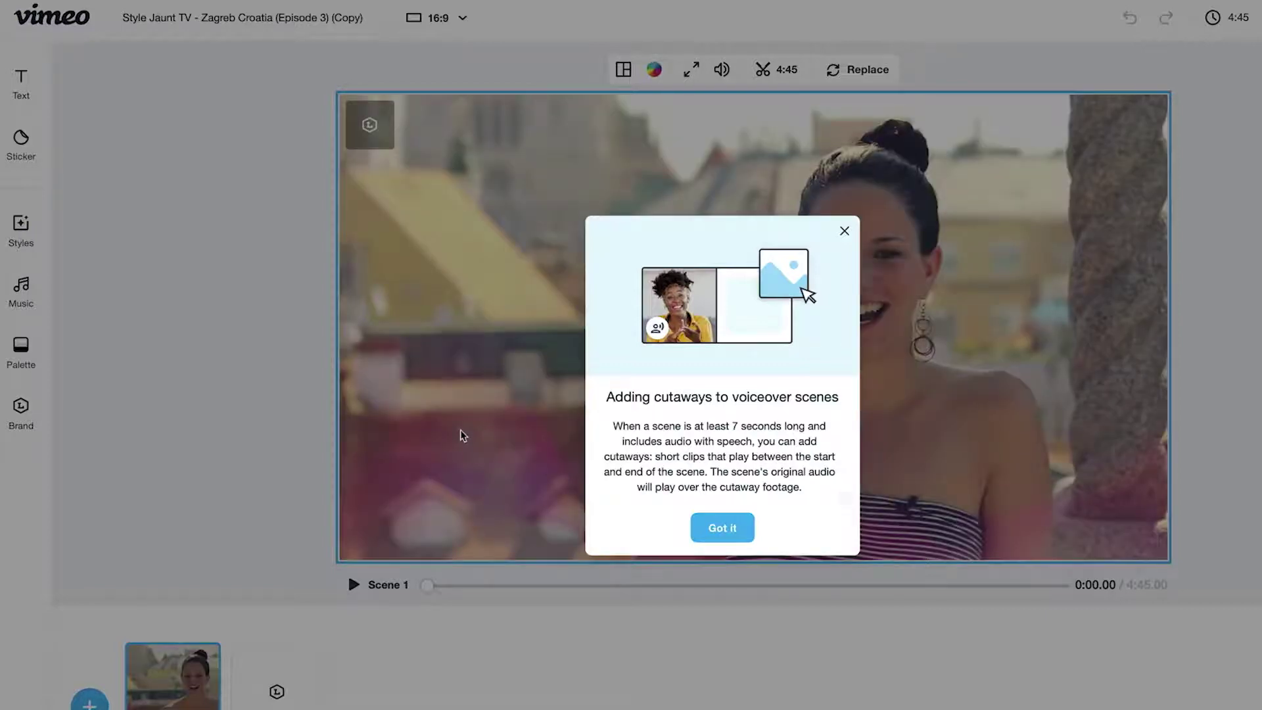
left_click(715, 527)
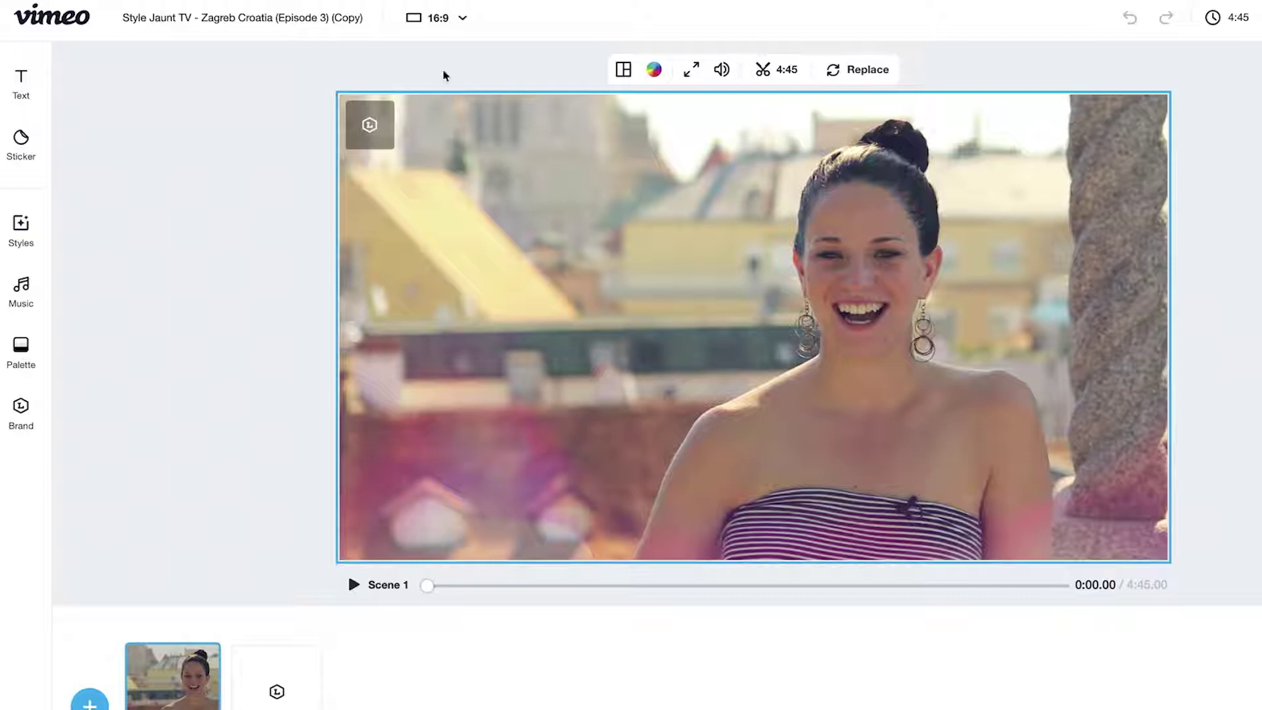
left_click(472, 30)
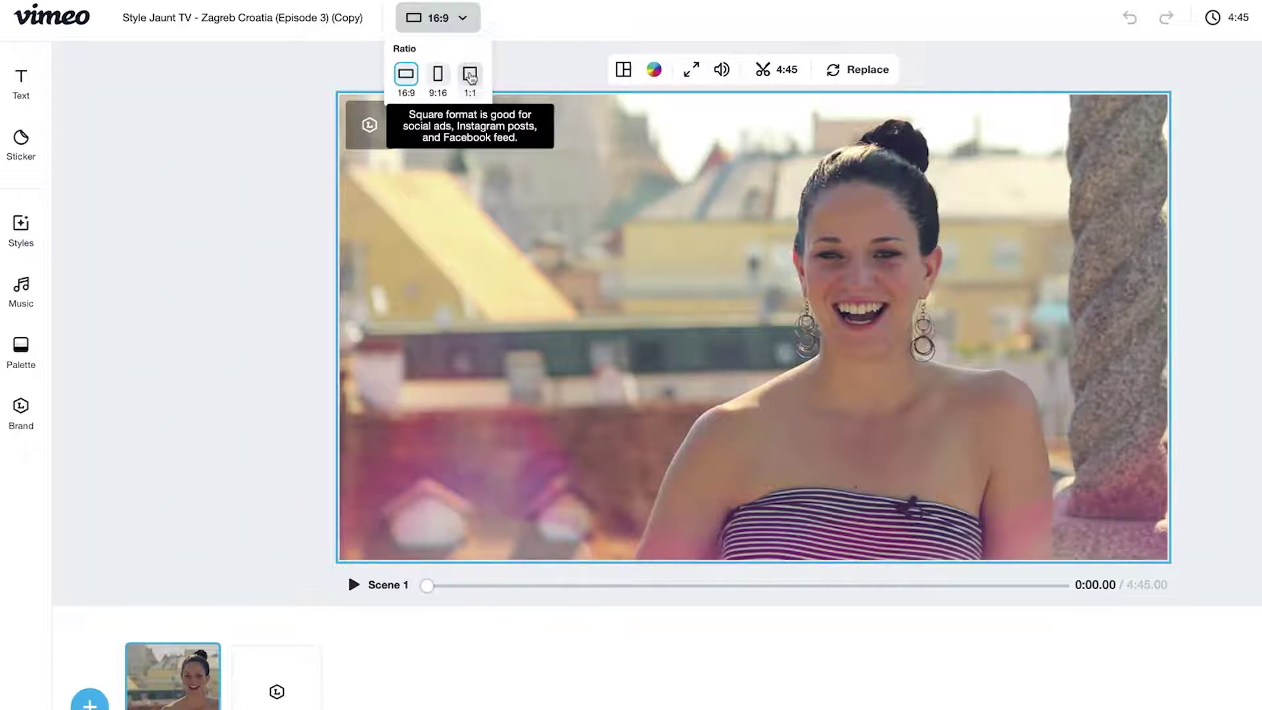
Step: Choose 1:1 from the Ratio dropdown to crop the video into a square
left_click(470, 77)
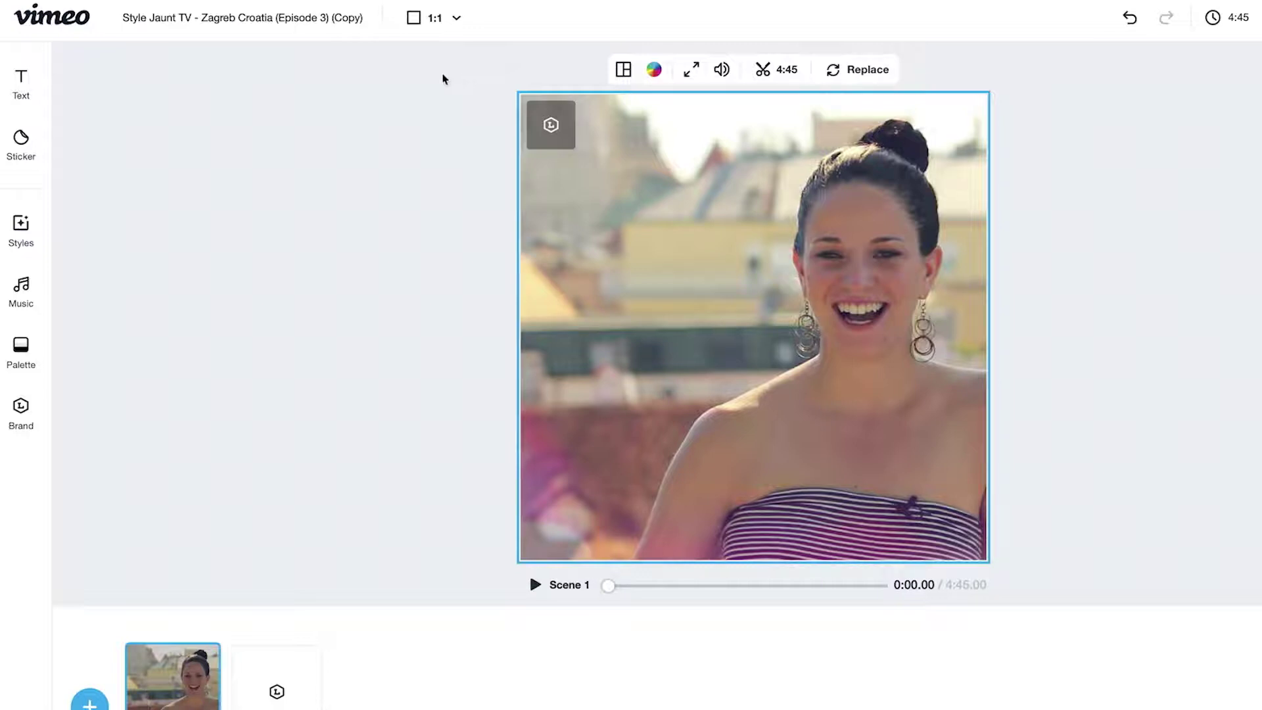
Step: Add a 'Vimeo Editor' text layer and reposition it on the video
left_click(32, 92)
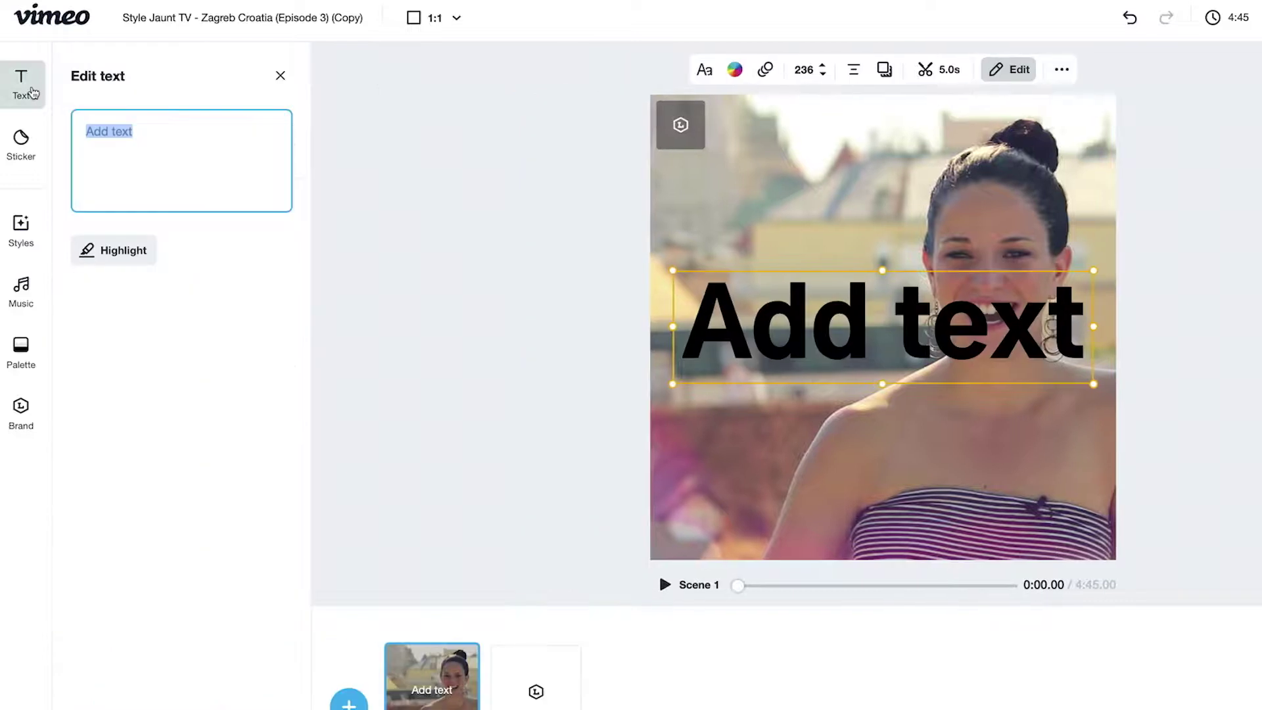
type("Vimeo Editor")
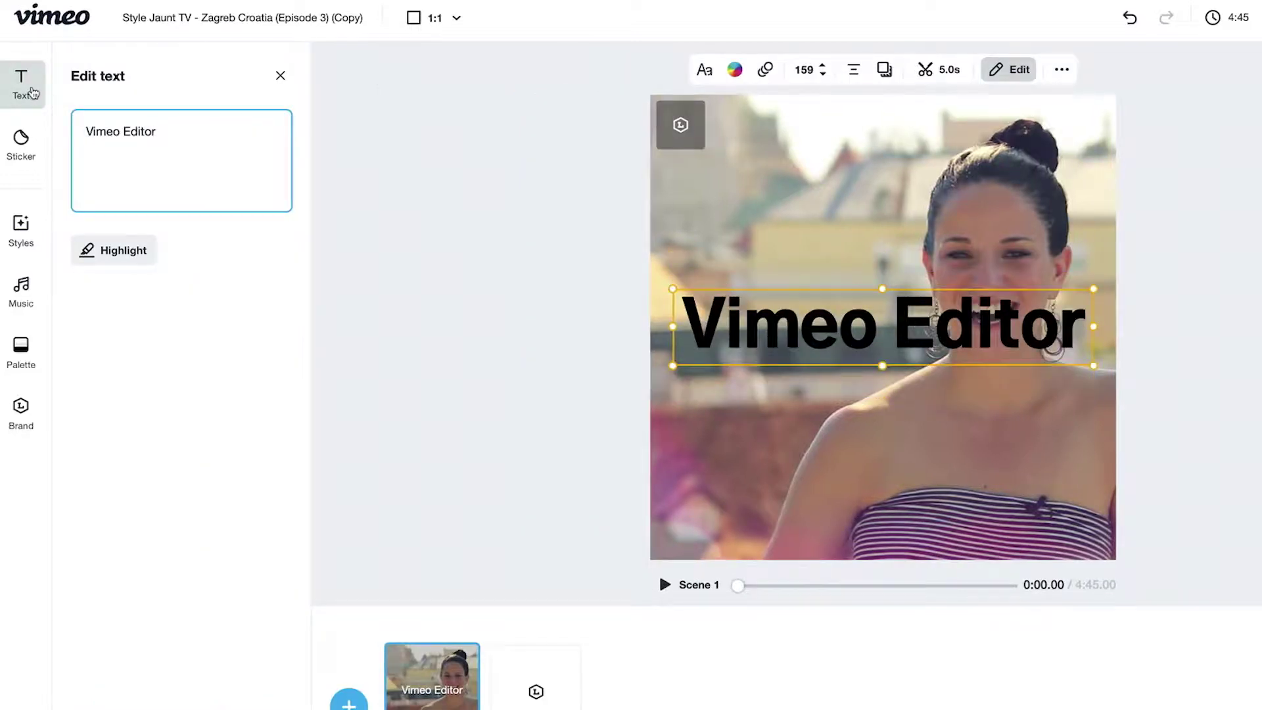
left_click(686, 282)
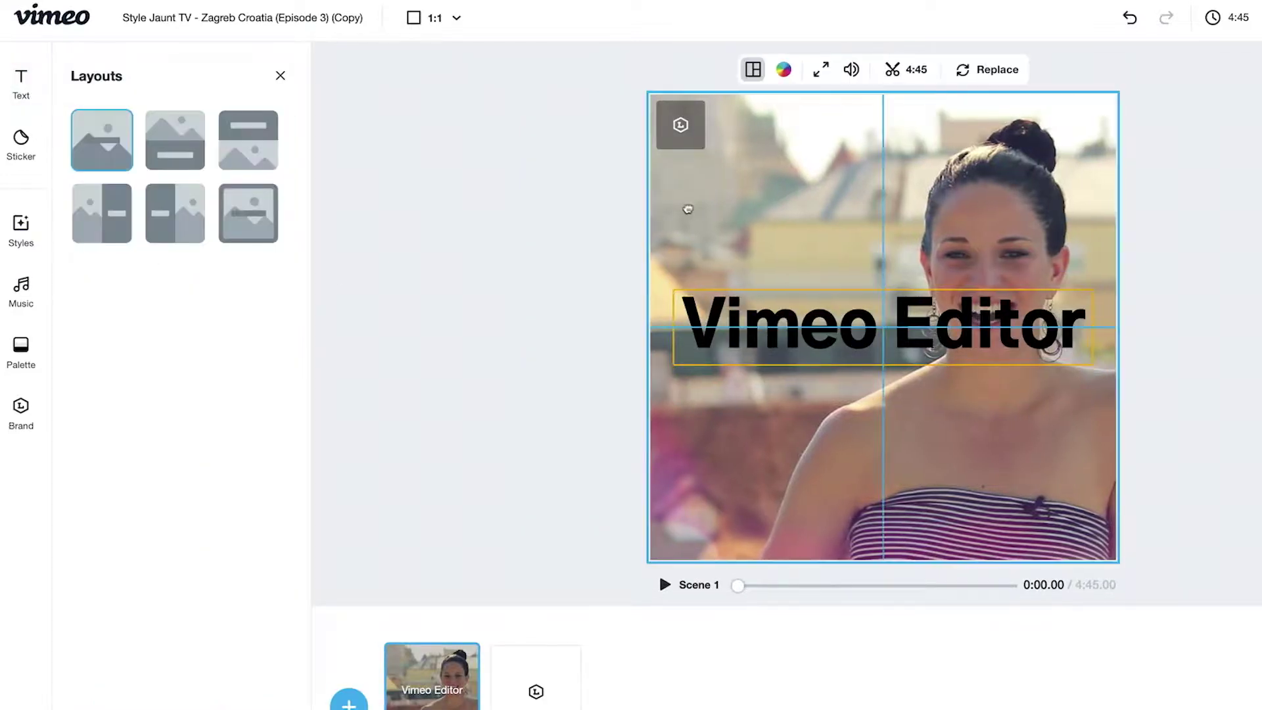
left_click(702, 299)
mouse_move(671, 289)
left_mouse_down()
mouse_move(671, 322)
mouse_move(670, 297)
left_mouse_up()
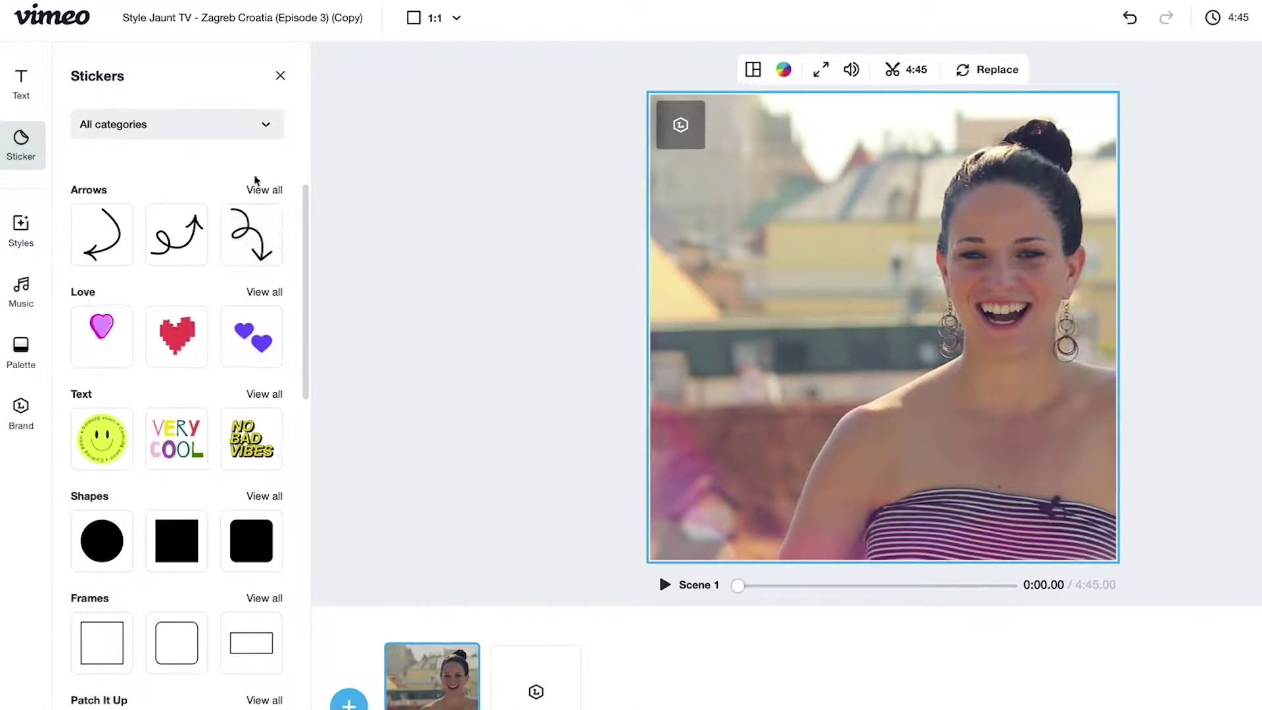
Step: Add the colorful VERY COOL sticker and move it to the video's top-left corner
left_click(264, 137)
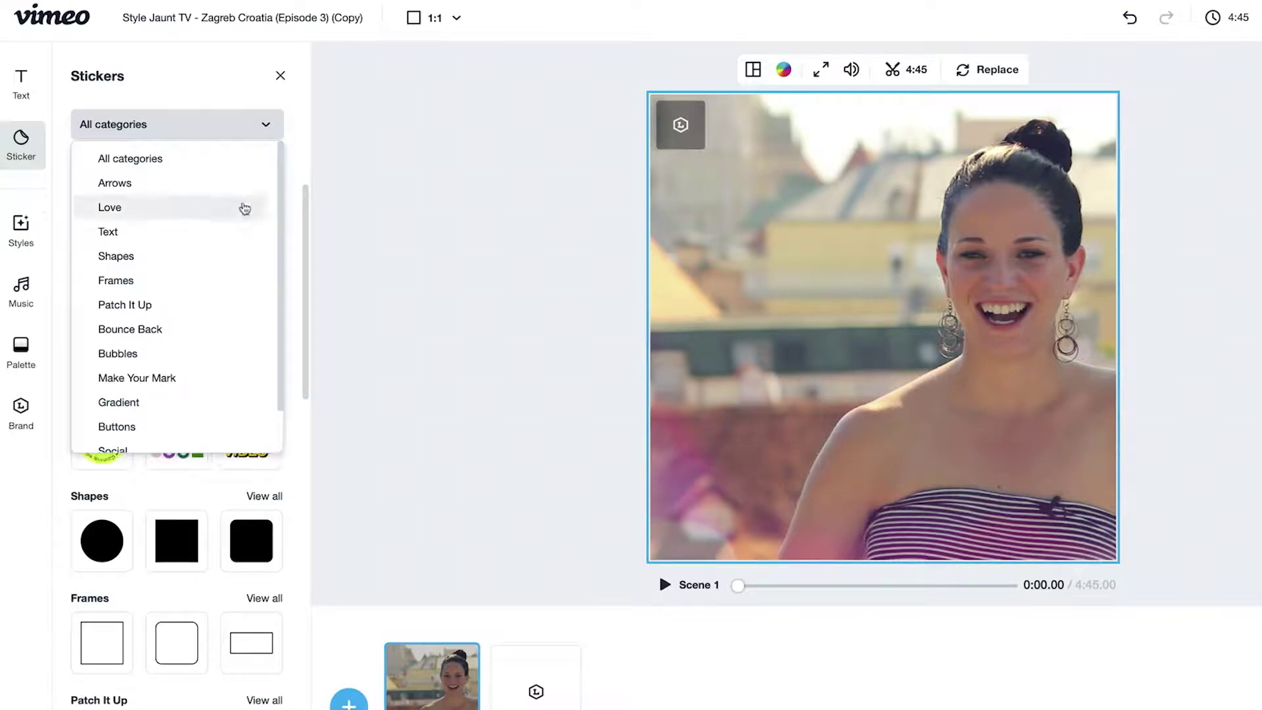
key("Escape")
left_click(170, 439)
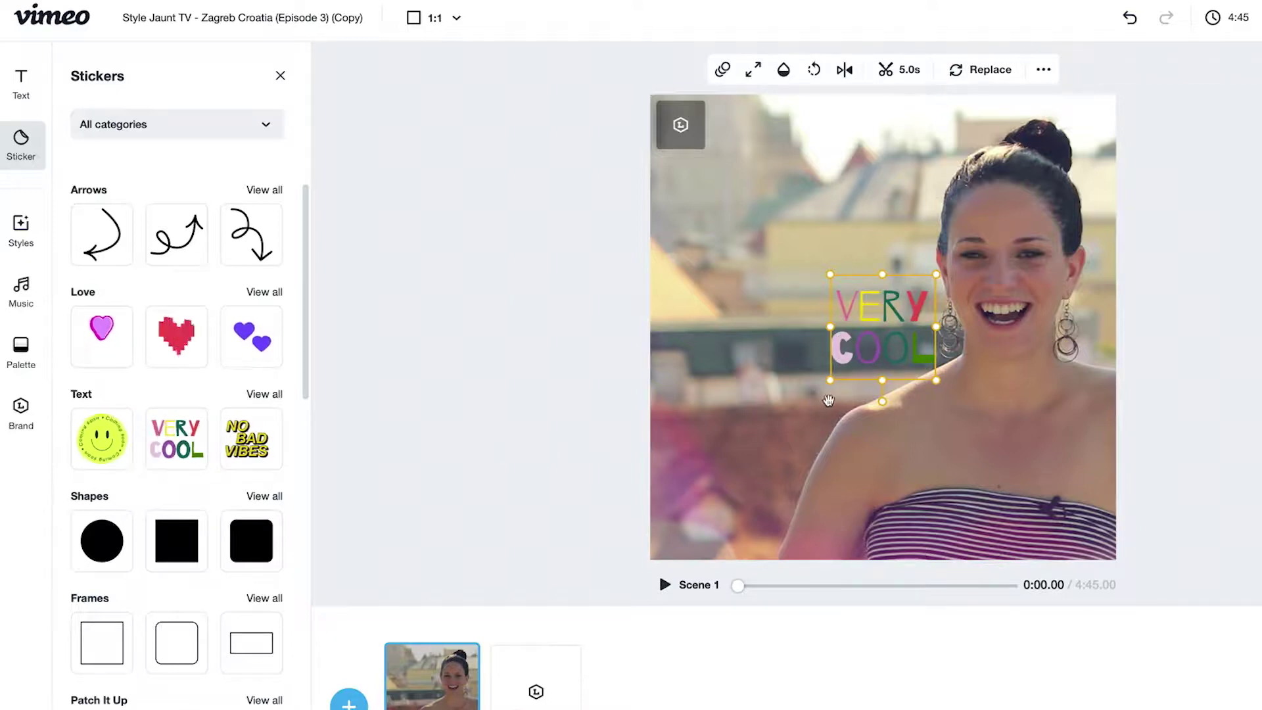
left_click_drag(846, 382, 701, 262)
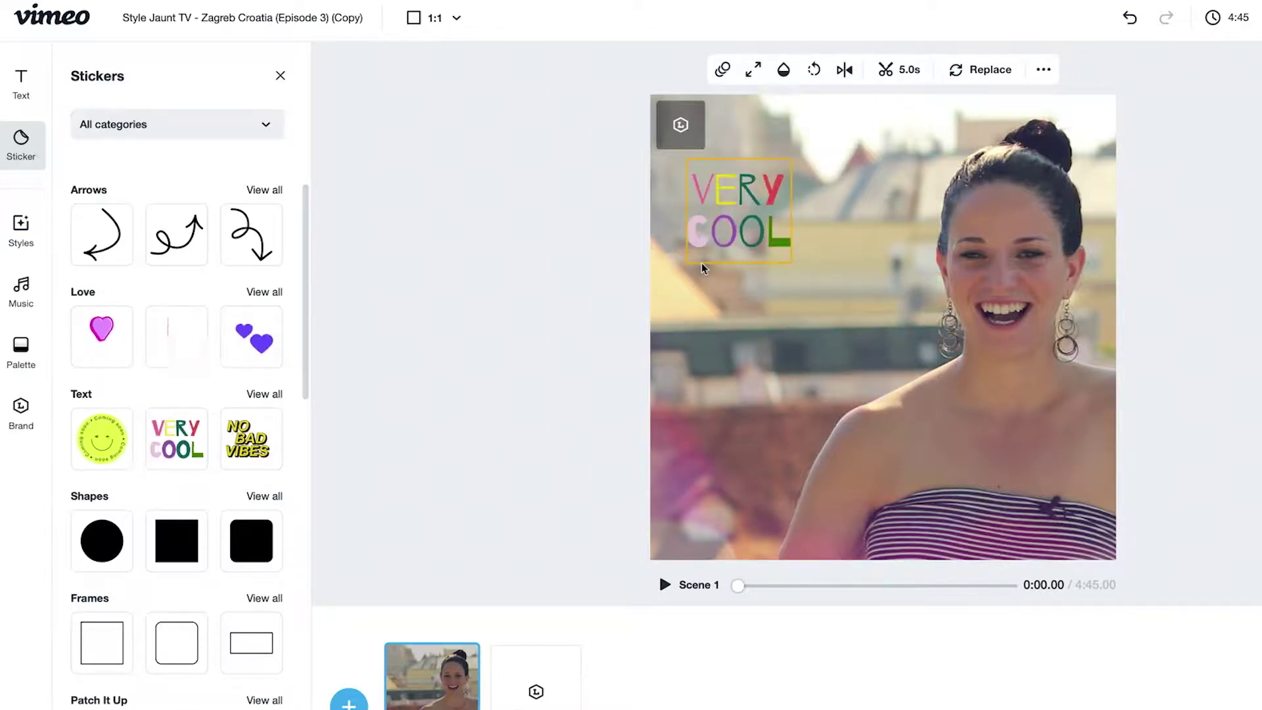
left_click(21, 225)
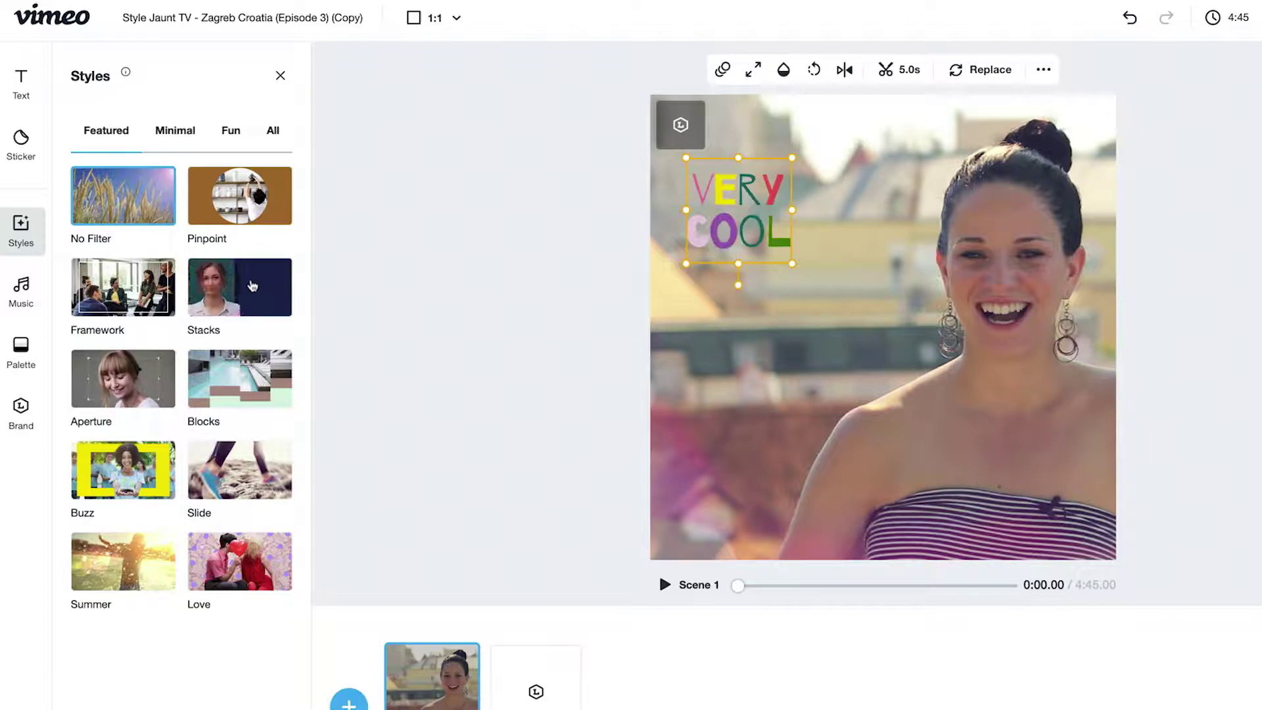
Step: Play a preview of the square video with its VERY COOL sticker, then close it
left_click(252, 287)
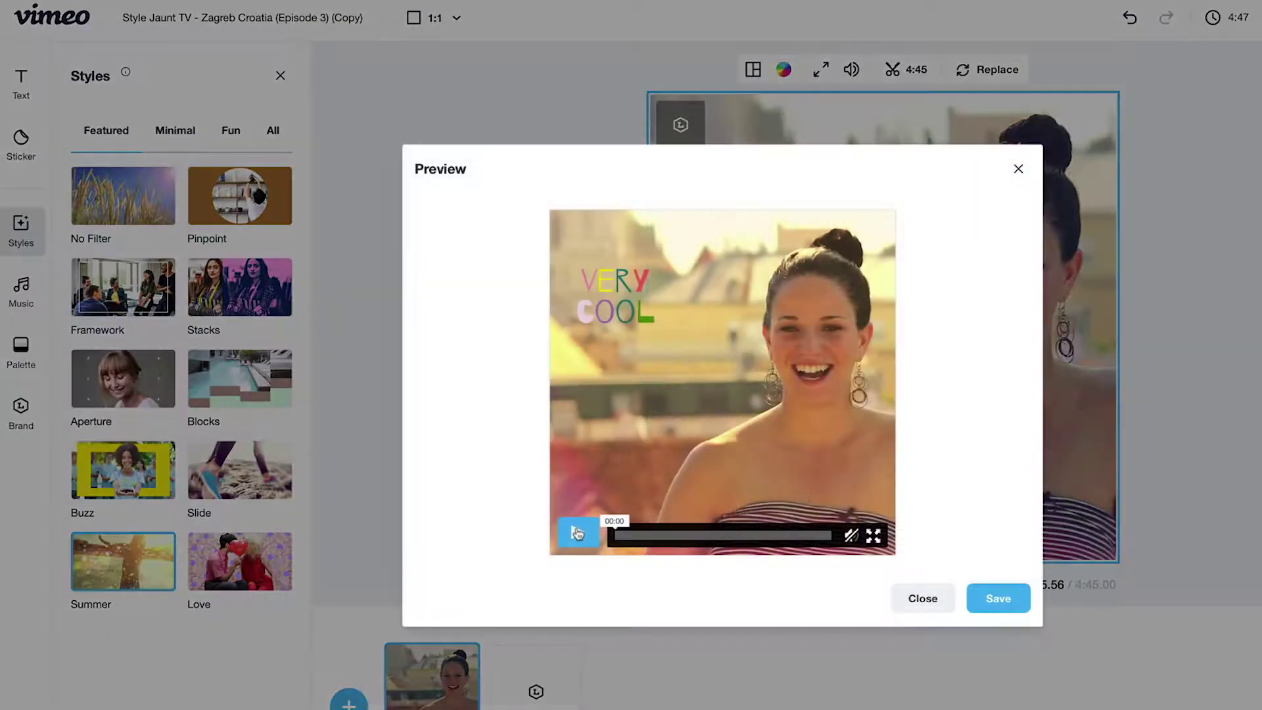
left_click(577, 533)
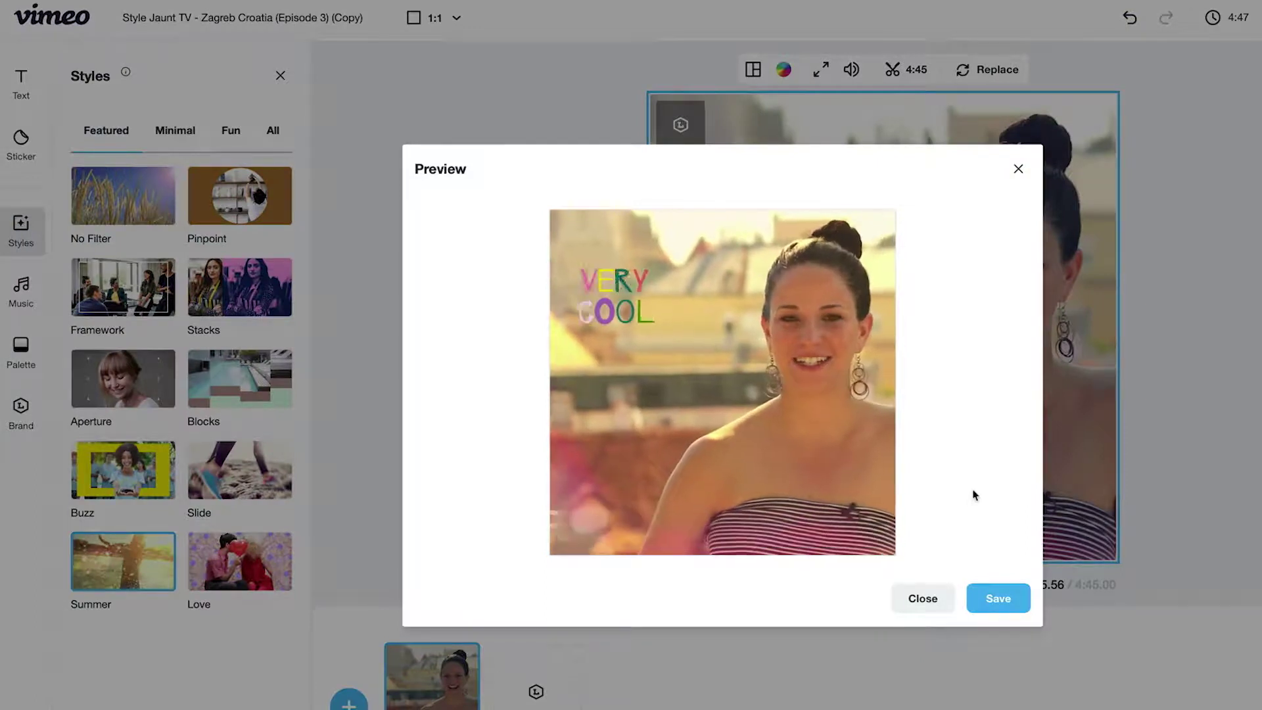
key("Escape")
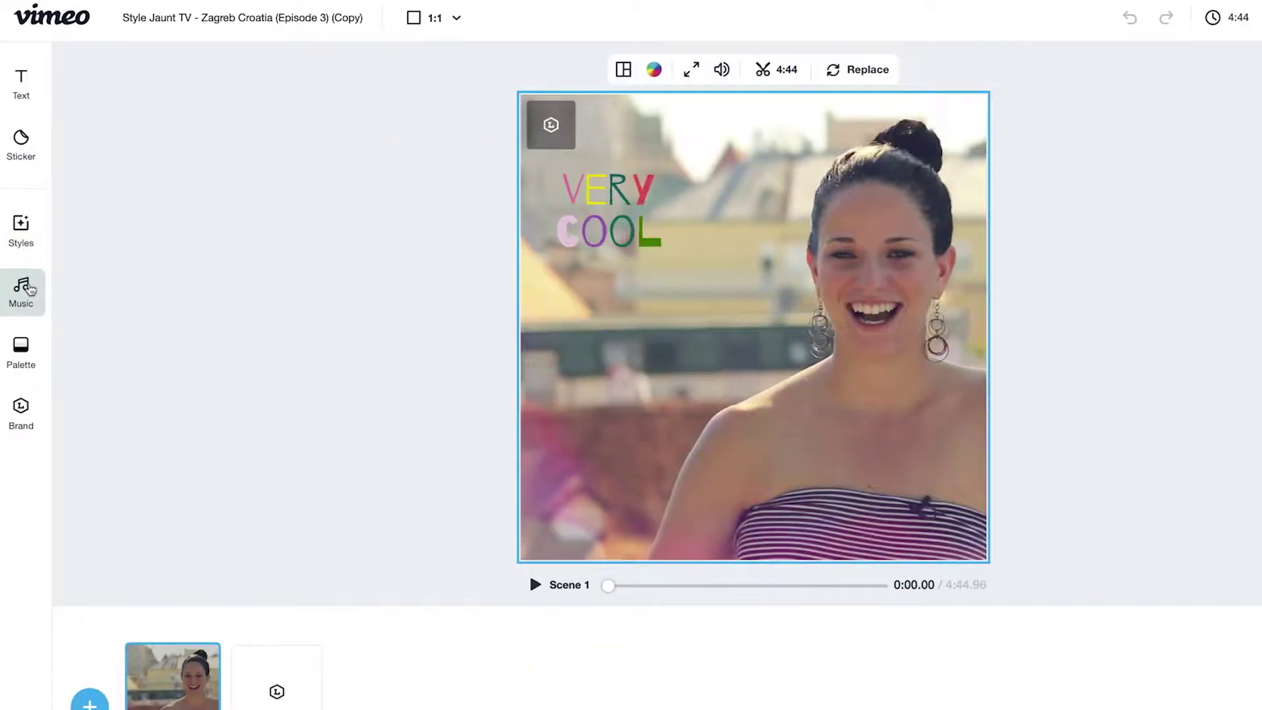
left_click(23, 289)
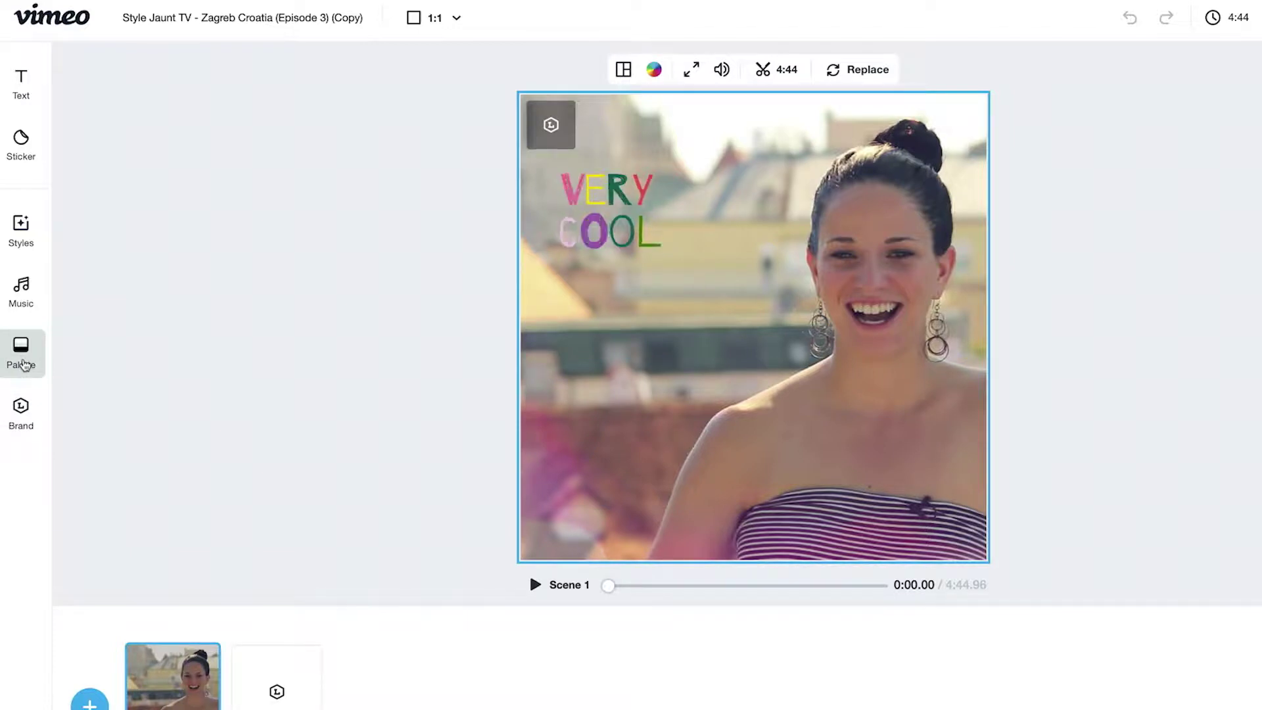
Step: Switch to the split text-and-video layout and set the video size to 100%
left_click(623, 70)
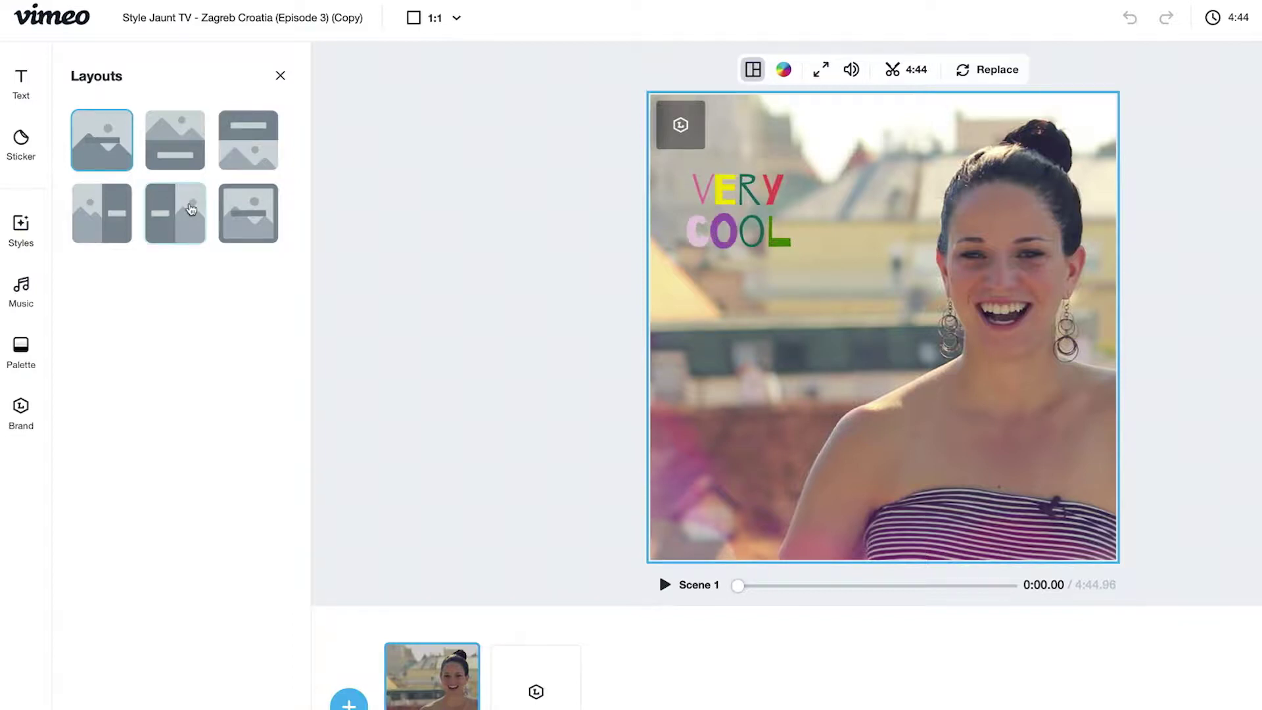
left_click(191, 209)
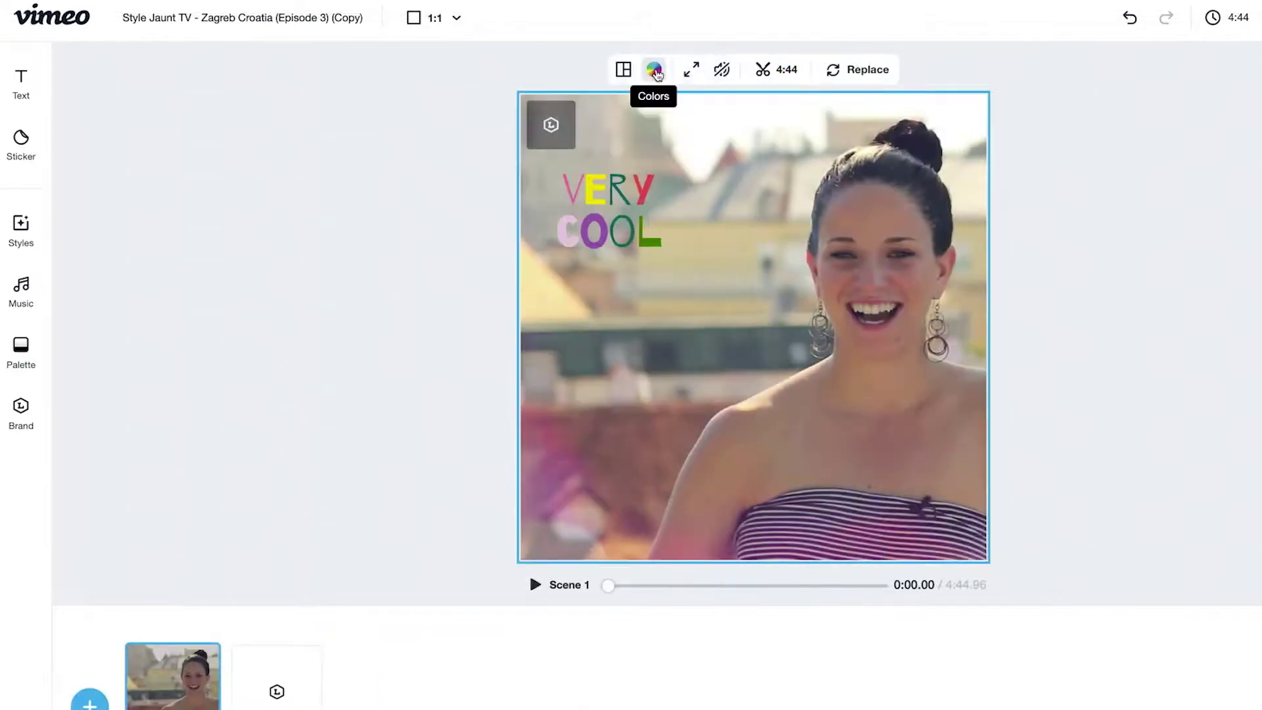
left_click(691, 69)
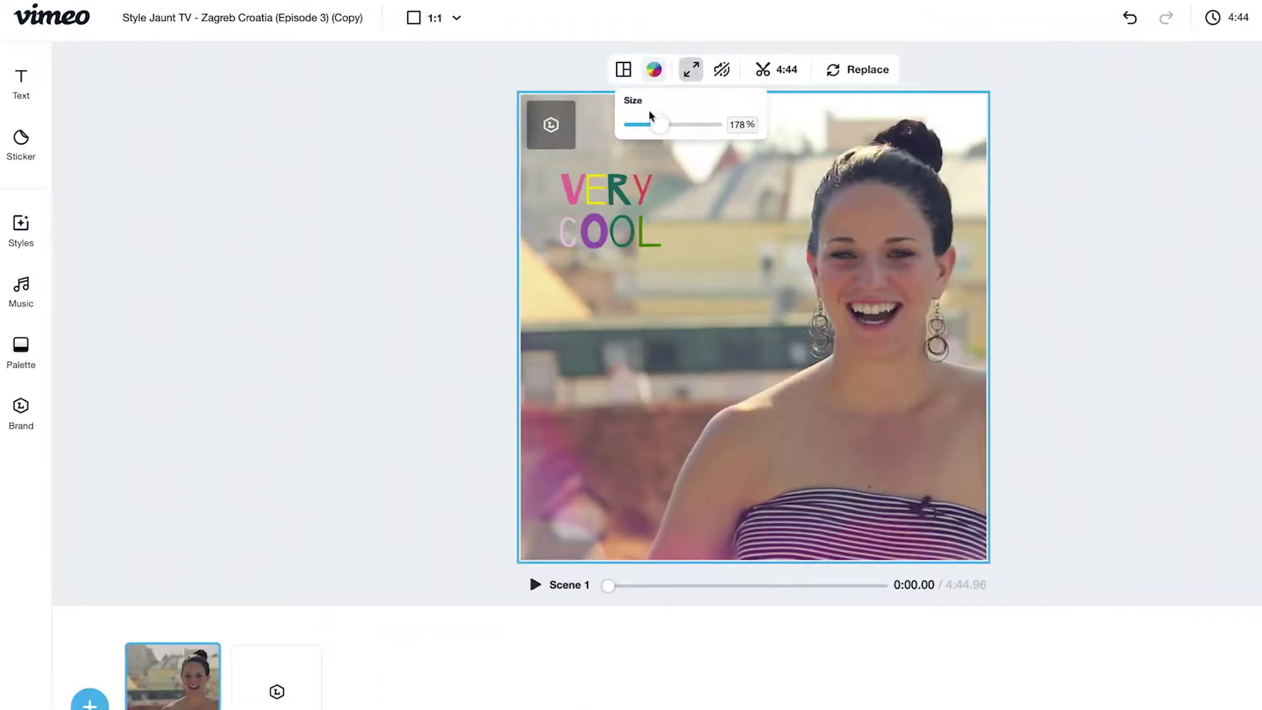
left_click_drag(648, 125, 638, 132)
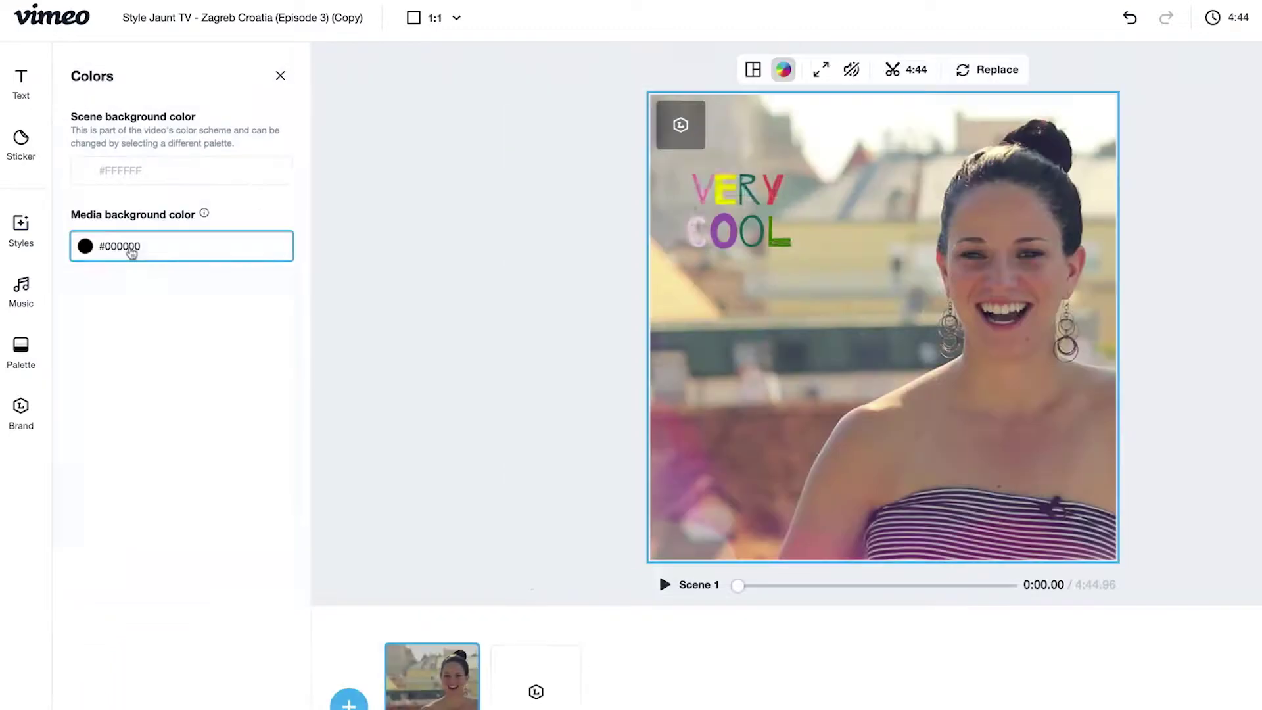
Step: Check the media background color and layouts, then turn the video's sound on and off
left_click(131, 252)
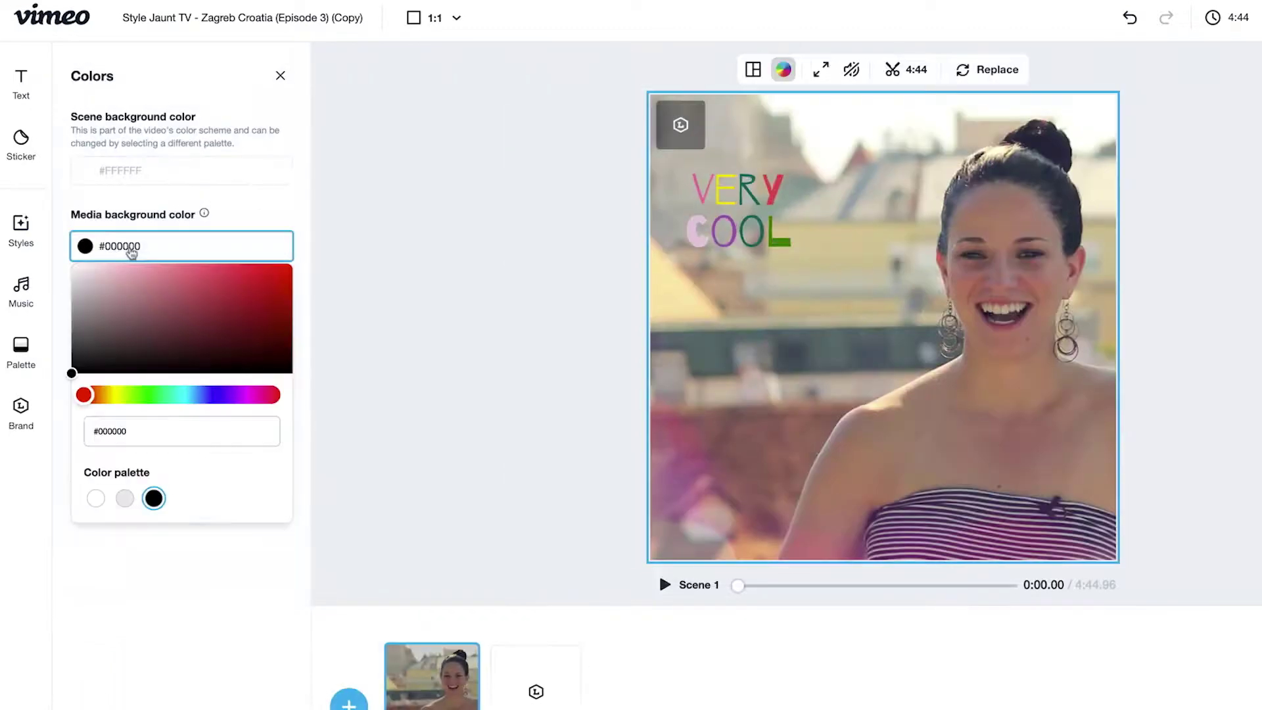
left_click(754, 69)
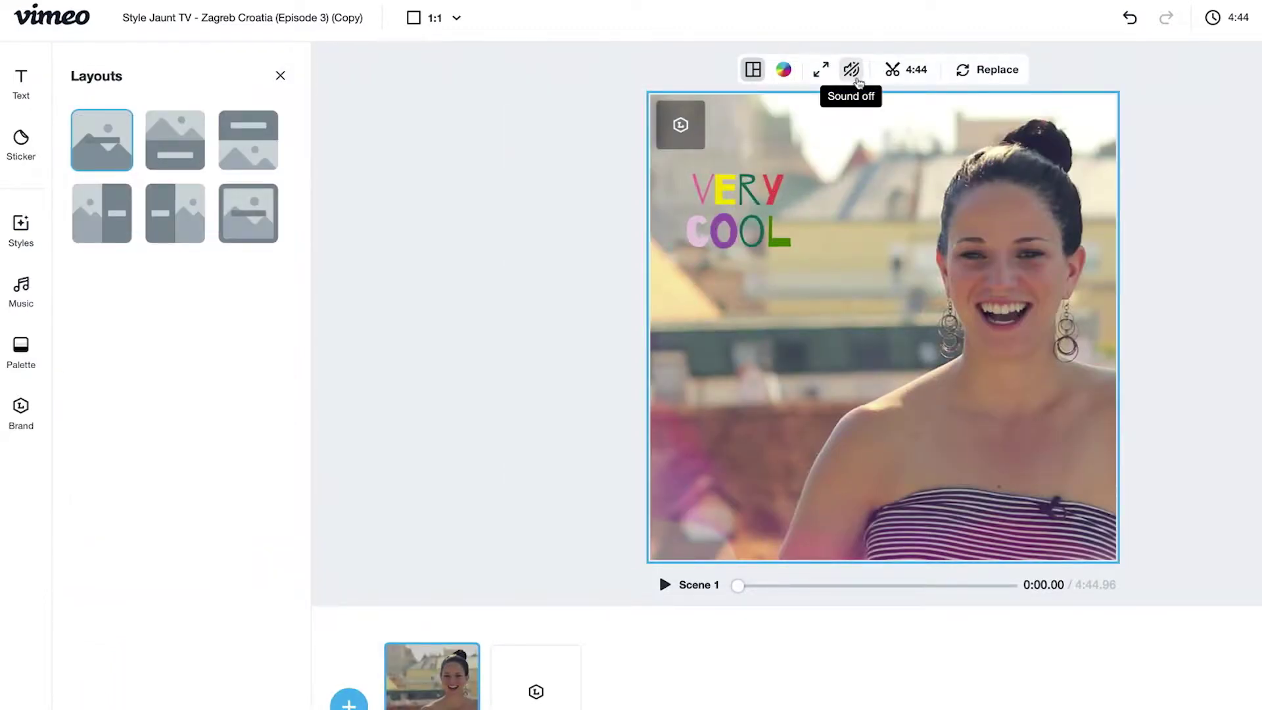
left_click(856, 77)
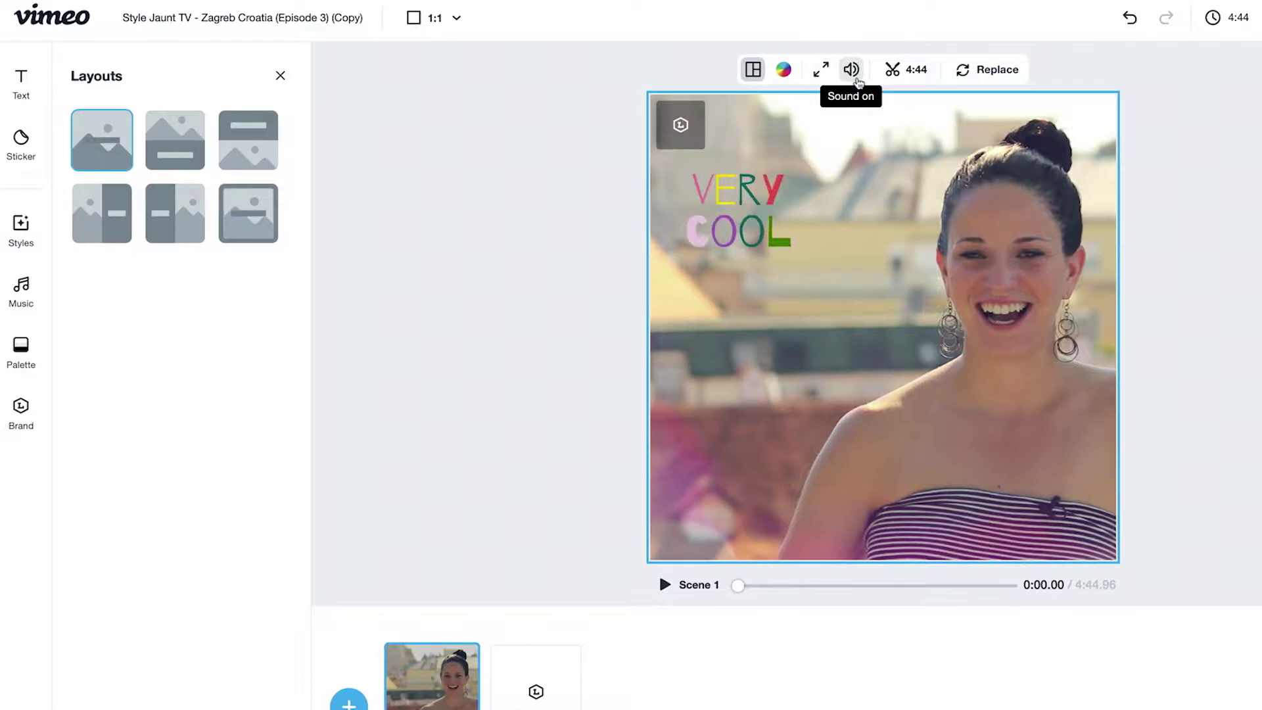
left_click(856, 77)
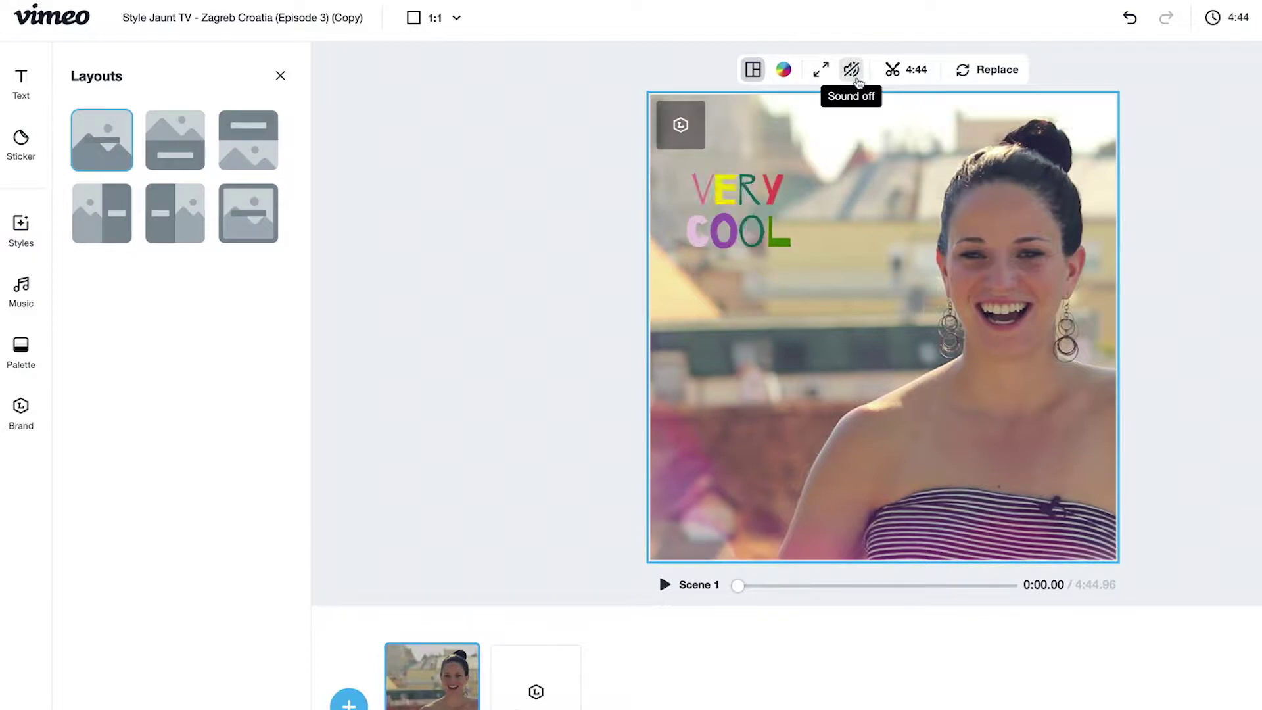
left_click(21, 293)
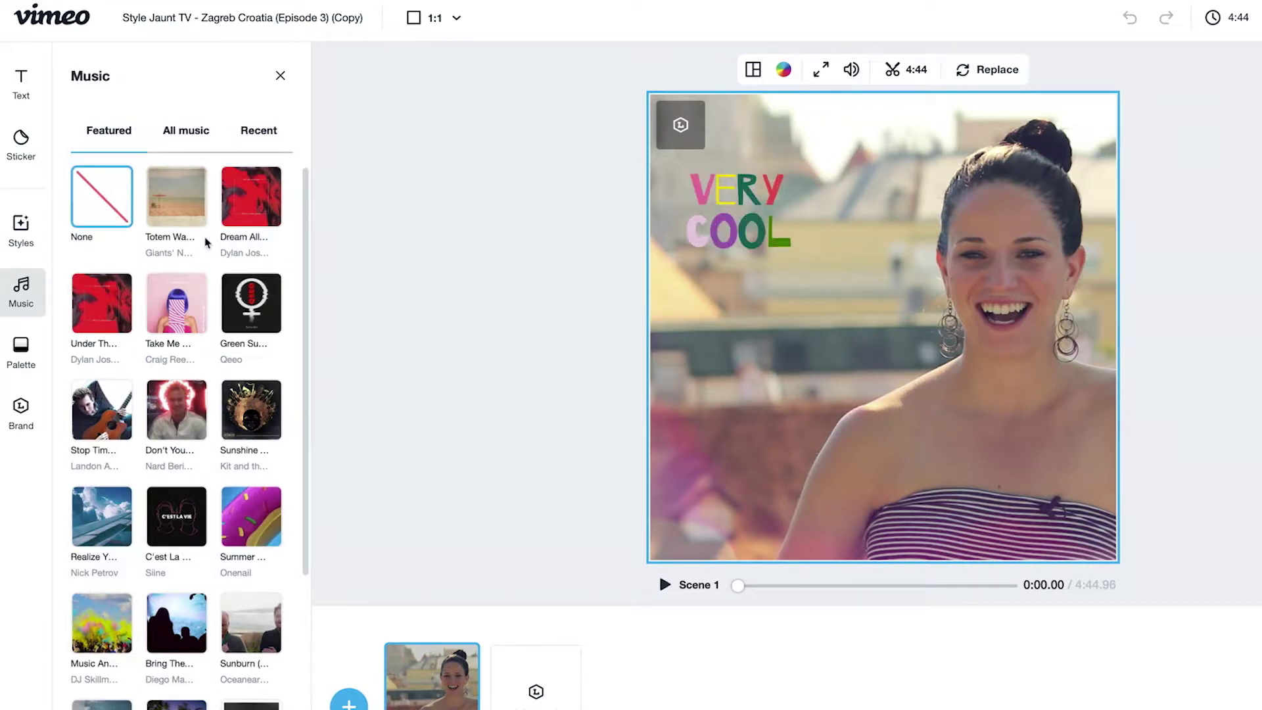
Step: Reopen the layouts, mute the video's sound and bring up the trim timeline
left_click(754, 69)
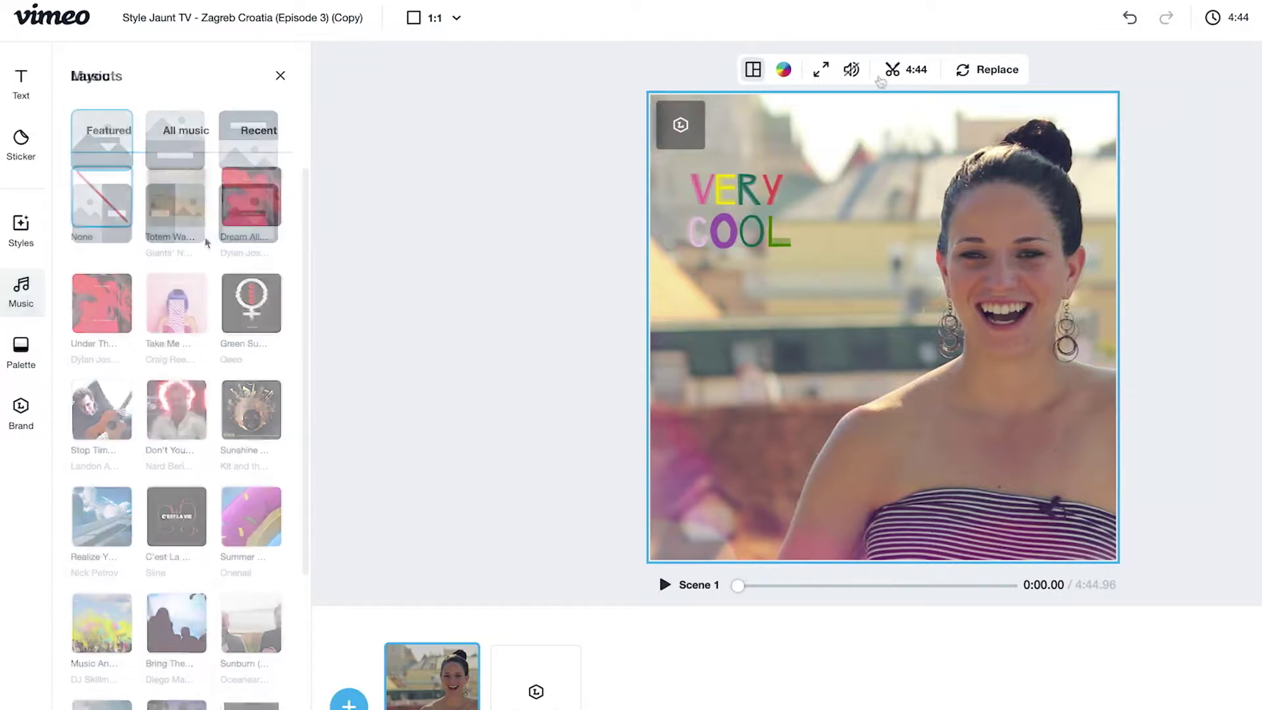
left_click(851, 69)
left_click(891, 71)
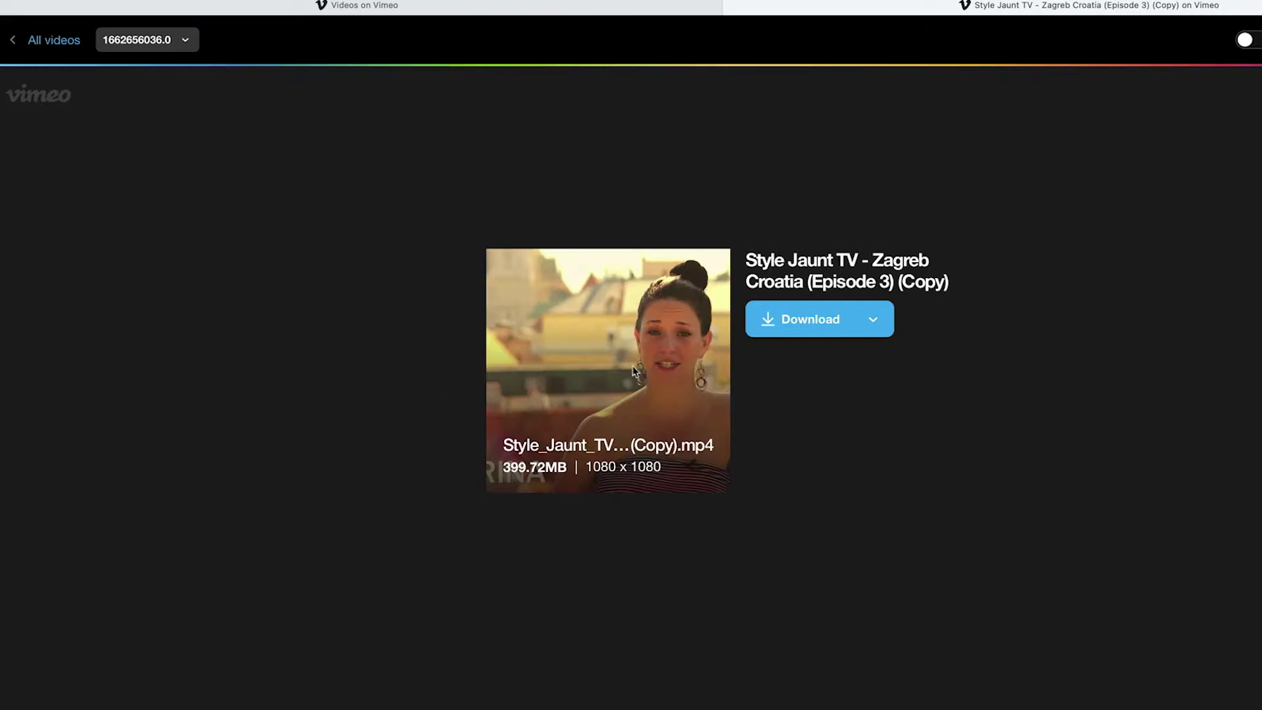
Step: List the download sizes, from Original 399.72MB down to 360p at 21.06MB
left_click(871, 326)
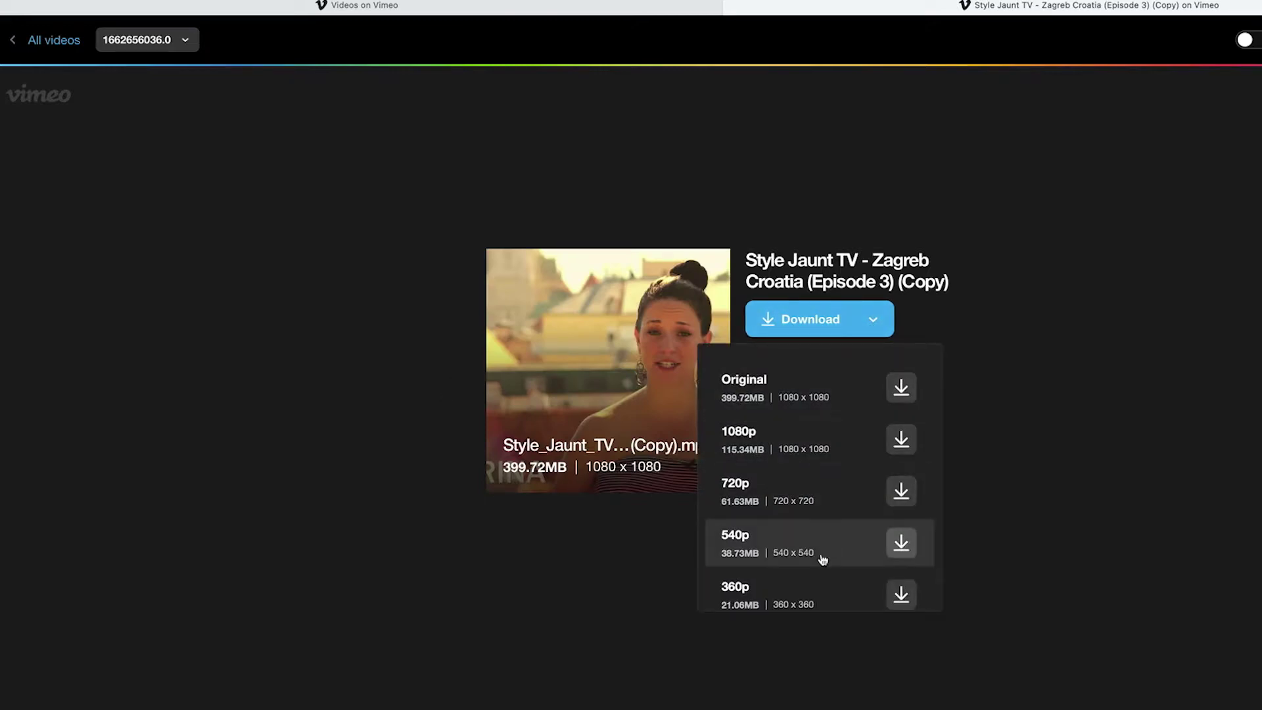